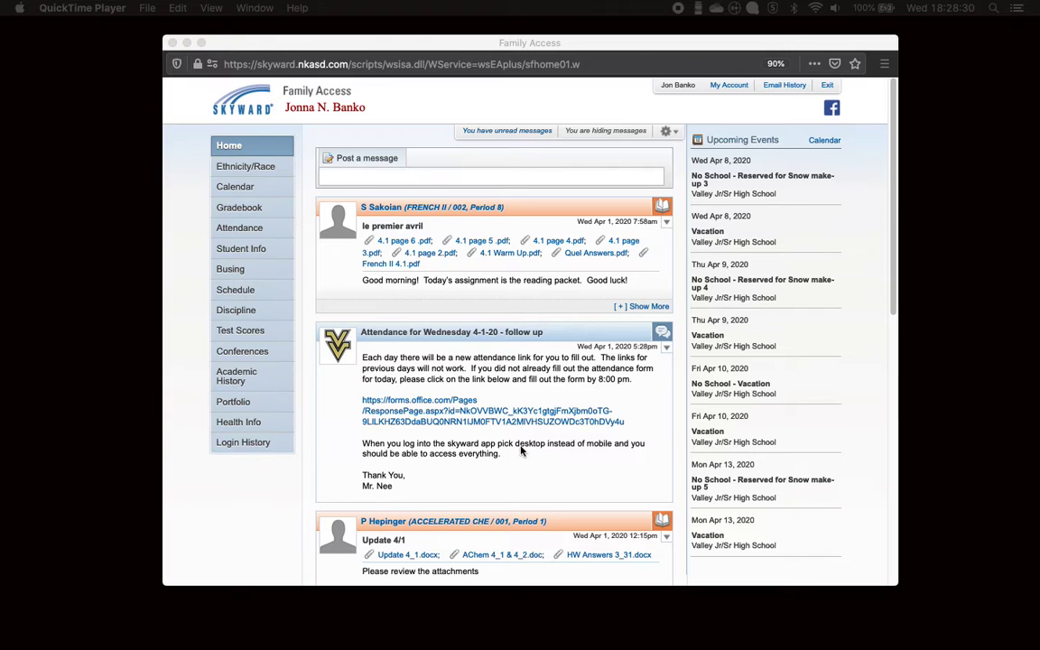
Open the Daily Attendance 4-1-20 form link in a new window.
{"action": "scroll", "coordinate": [521, 451], "scroll_direction": "down", "scroll_amount": 4}
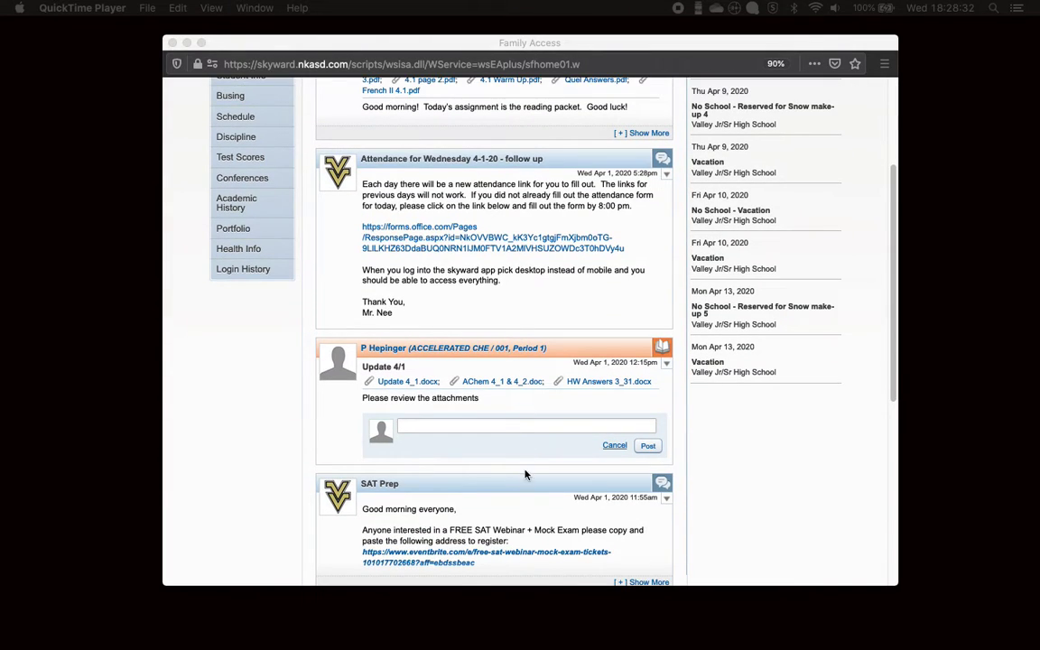
{"action": "scroll", "coordinate": [475, 415], "scroll_direction": "down", "scroll_amount": 5}
{"action": "scroll", "coordinate": [476, 415], "scroll_direction": "up", "scroll_amount": 6}
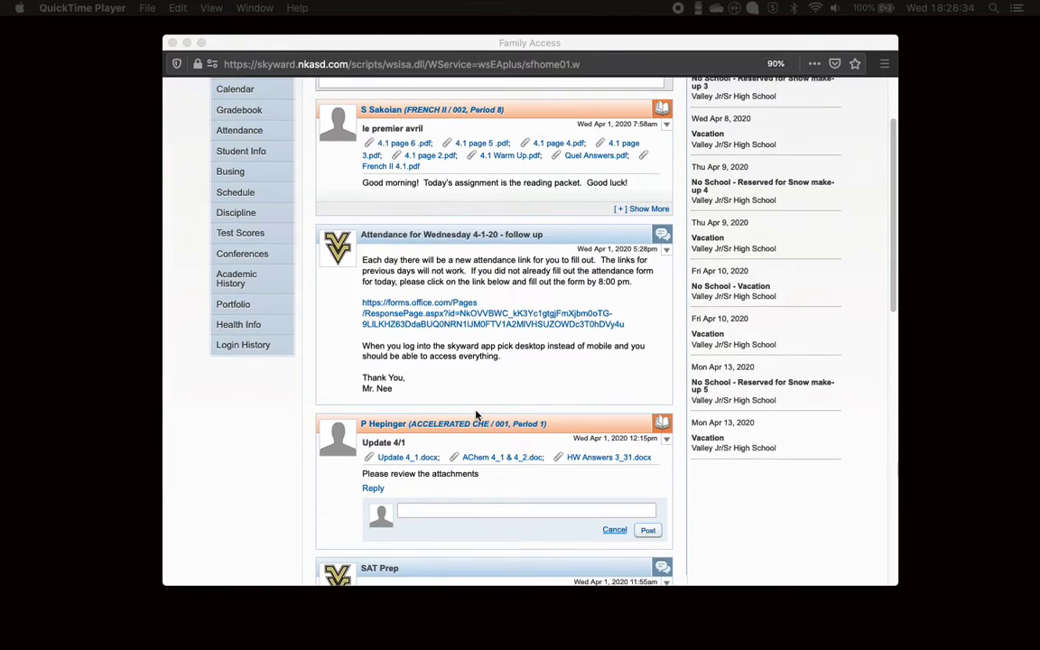
{"action": "scroll", "coordinate": [476, 415], "scroll_direction": "up", "scroll_amount": 3}
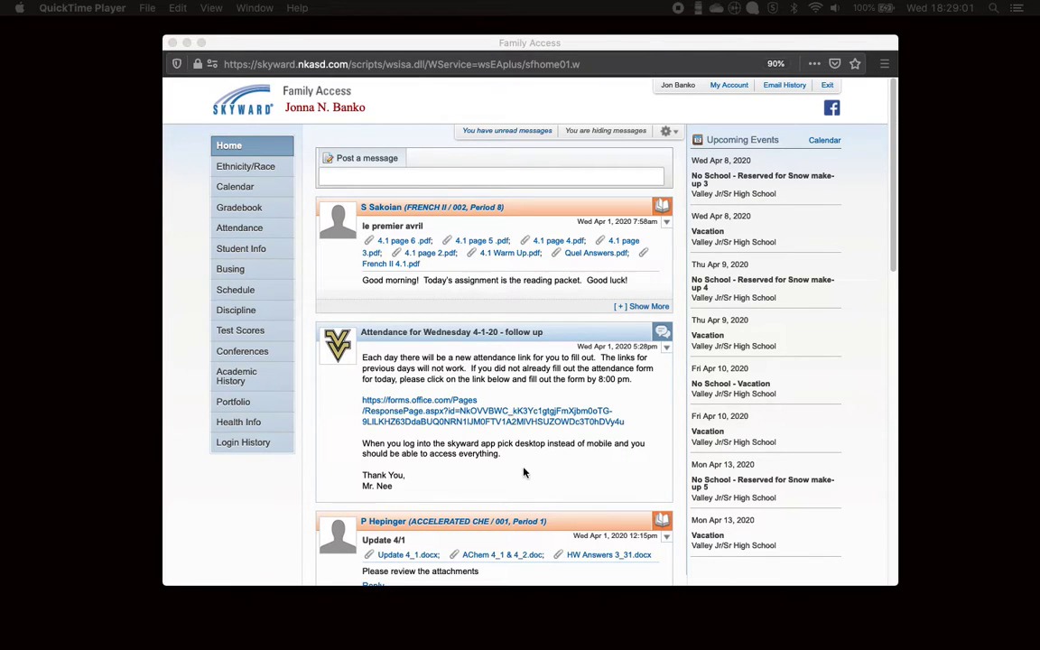
{"action": "right_click", "coordinate": [454, 422]}
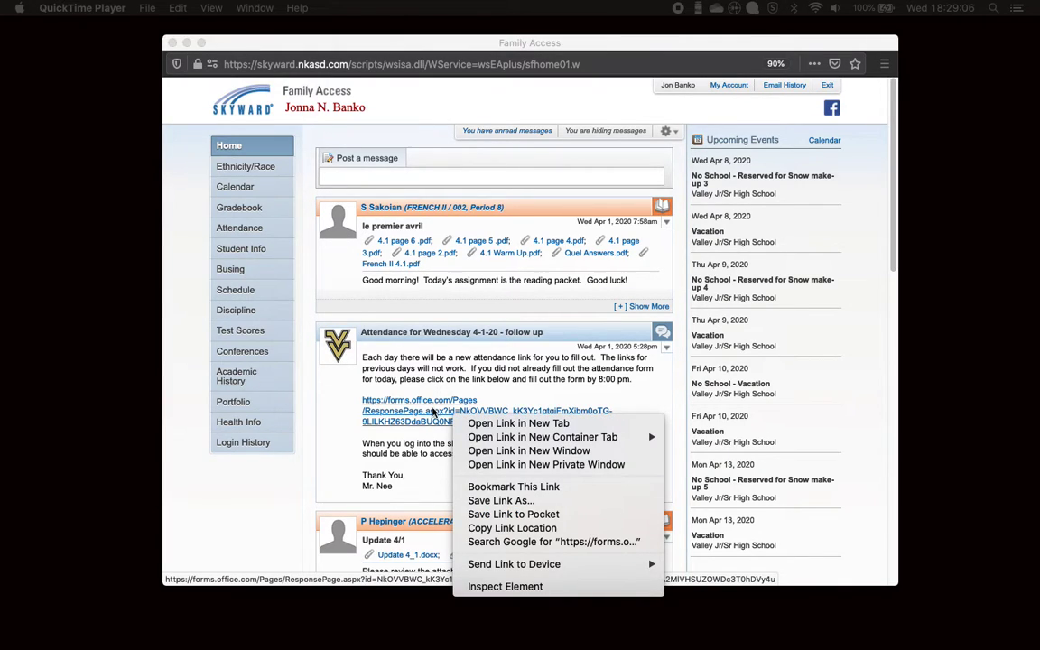
{"action": "left_click", "coordinate": [494, 451]}
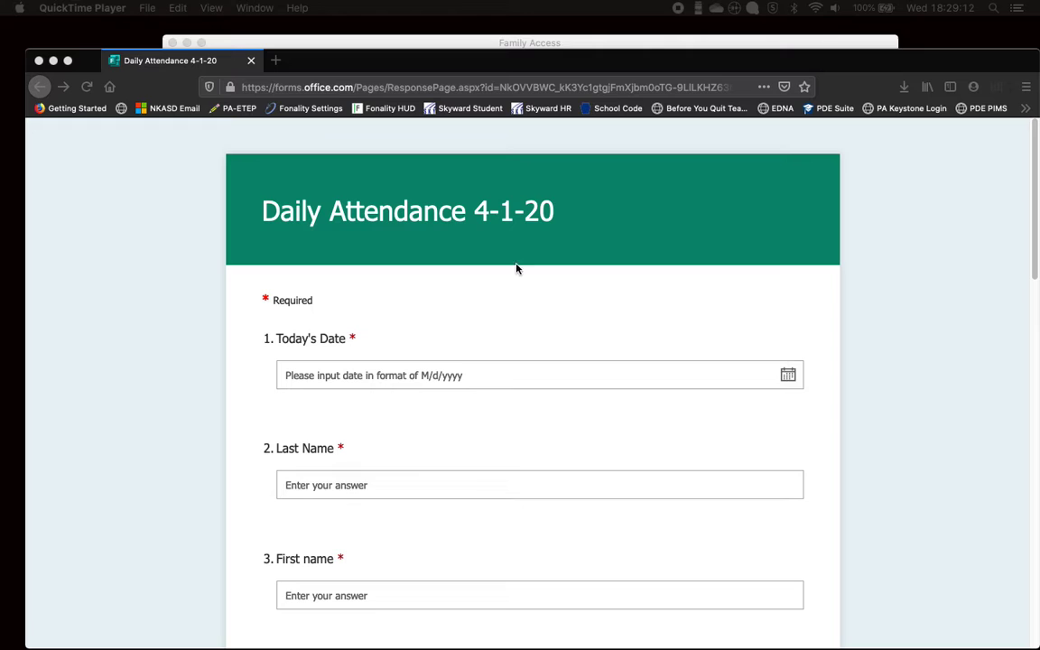
Close the attendance form window and bring up link options for the 4.1 page 6 .pdf attachment.
{"action": "scroll", "coordinate": [519, 438], "scroll_direction": "down", "scroll_amount": 5}
{"action": "scroll", "coordinate": [519, 441], "scroll_direction": "down", "scroll_amount": 13}
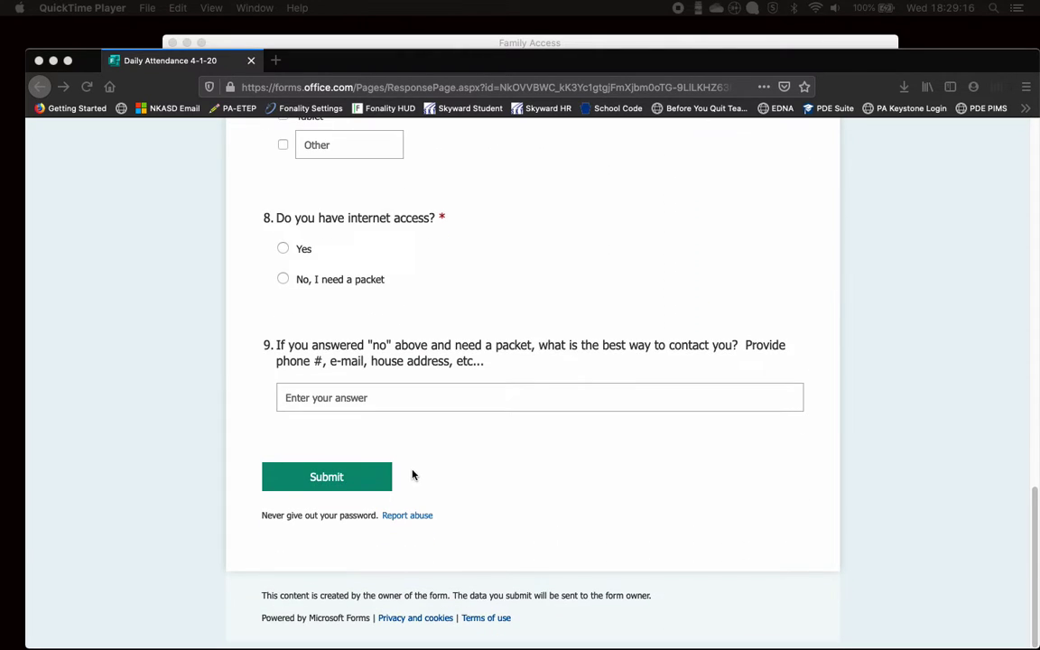
{"action": "left_click", "coordinate": [39, 61]}
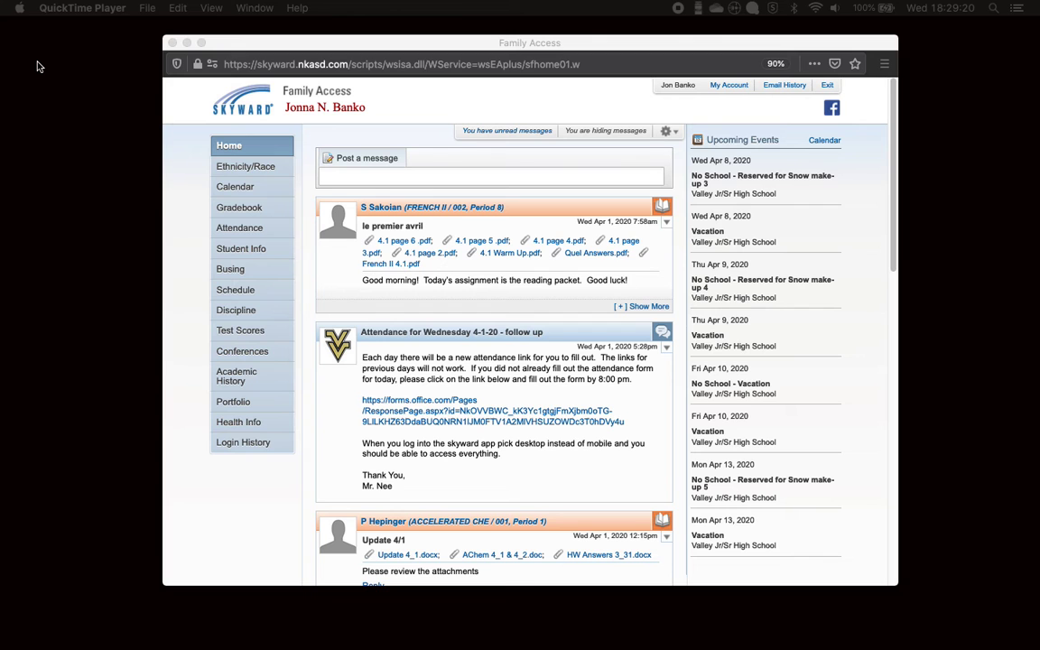
{"action": "right_click", "coordinate": [412, 241]}
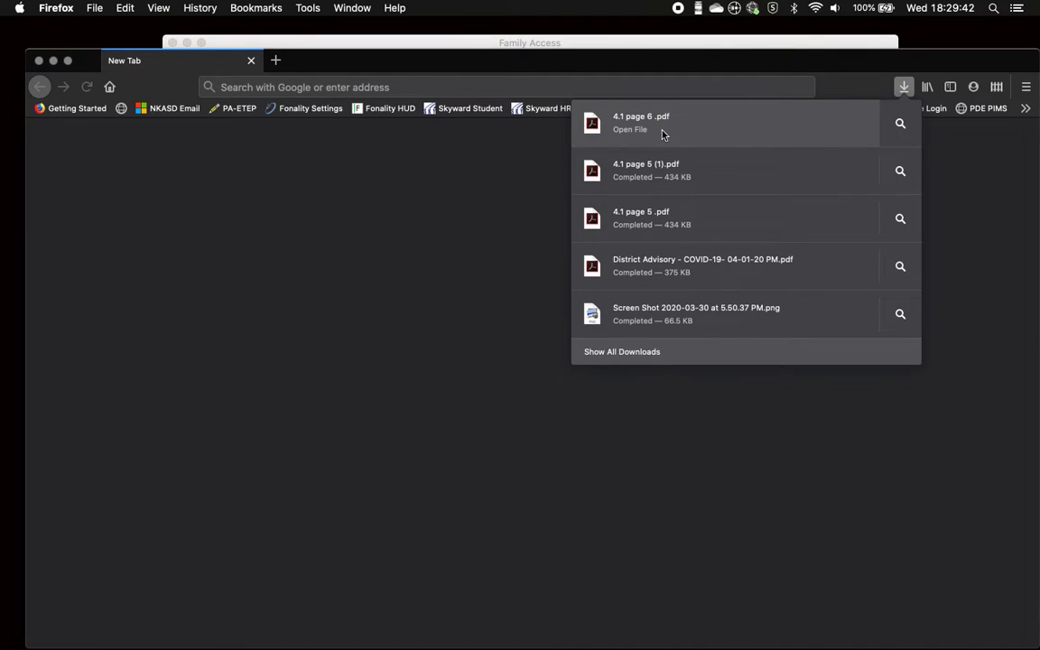
Open 4.1 page 6 .pdf from Downloads in Acrobat, scroll the worksheet, then close it.
{"action": "left_click", "coordinate": [662, 133]}
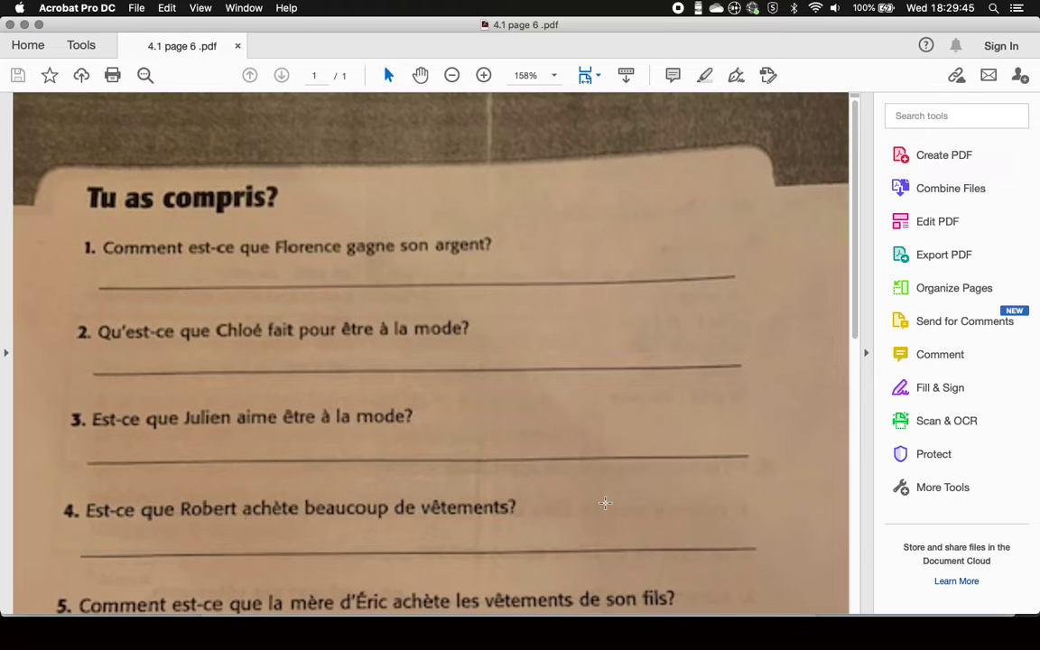
{"action": "scroll", "coordinate": [398, 416], "scroll_direction": "down", "scroll_amount": 3}
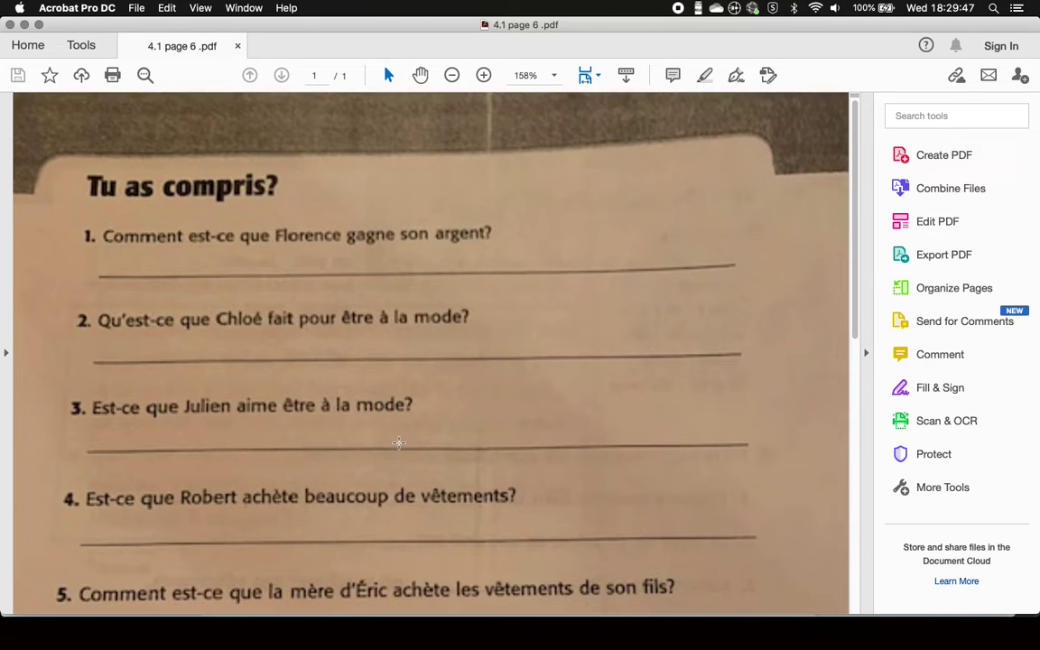
{"action": "scroll", "coordinate": [388, 397], "scroll_direction": "up", "scroll_amount": 2}
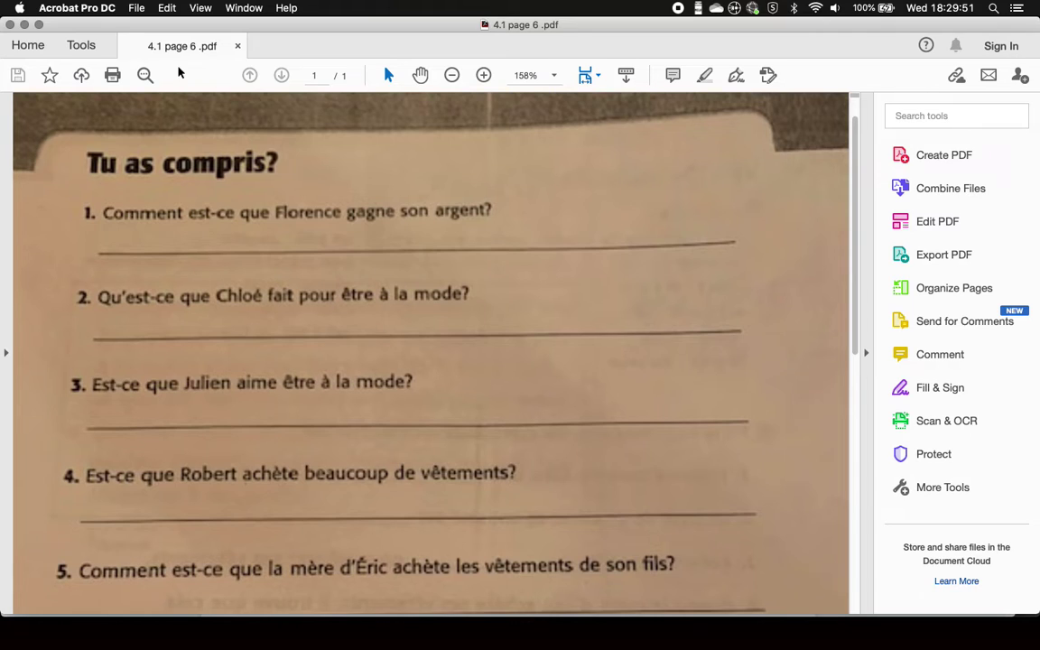
{"action": "left_click", "coordinate": [8, 26]}
Draft a reply to the Update 4/1 post saying 'Thanks for the notification...'.
{"action": "key", "text": "ctrl+Up"}
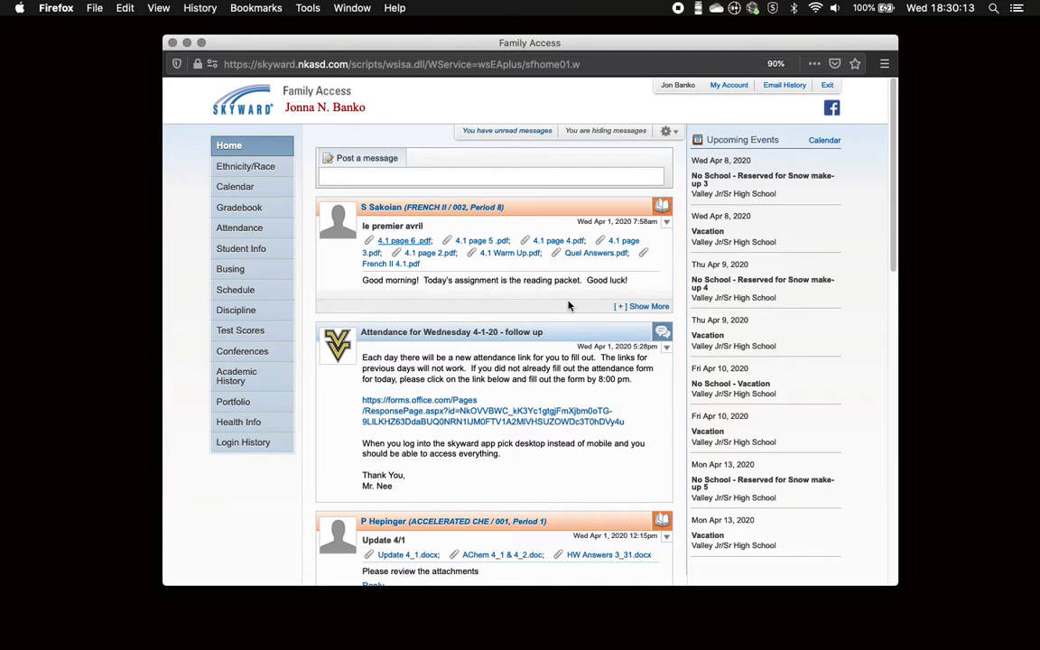
{"action": "scroll", "coordinate": [570, 305], "scroll_direction": "down", "scroll_amount": 3}
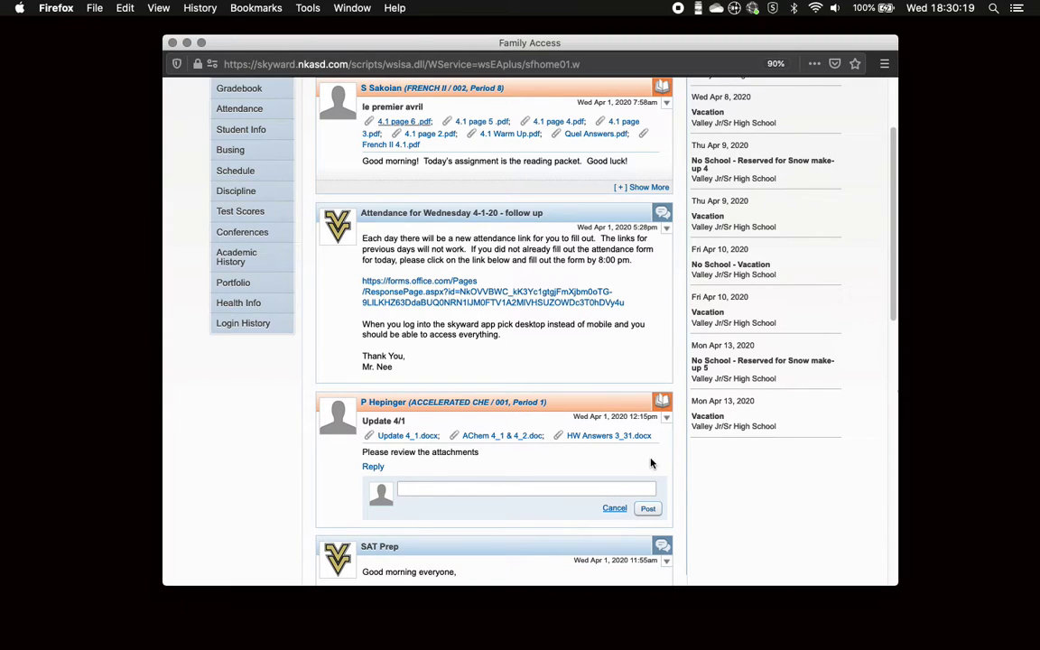
{"action": "left_click", "coordinate": [373, 467]}
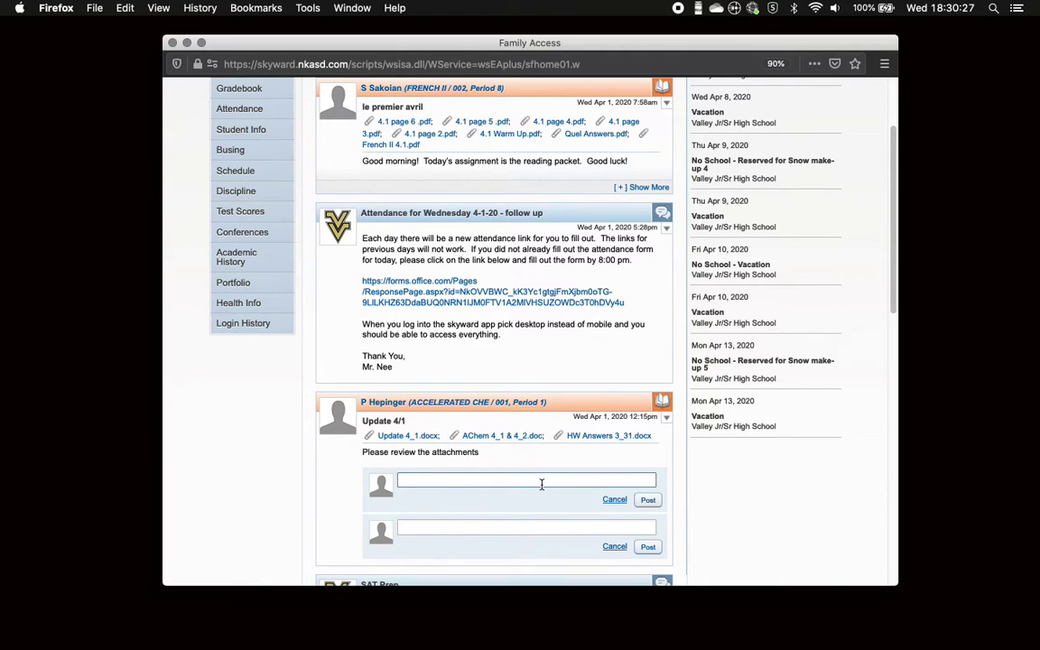
{"action": "type", "text": "Than"}
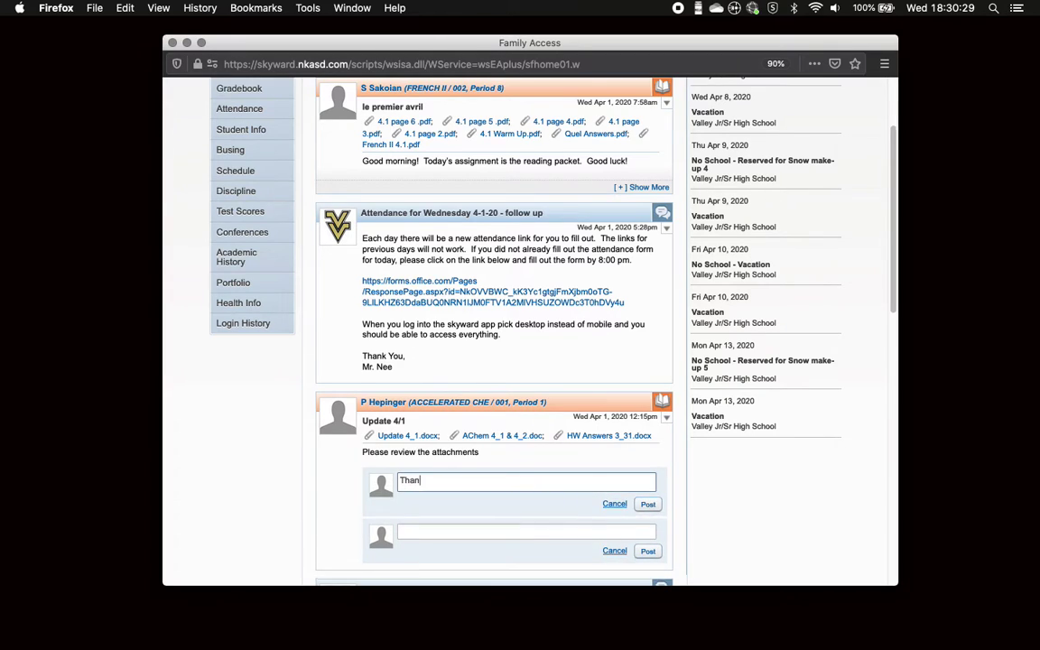
{"action": "type", "text": "ks for "}
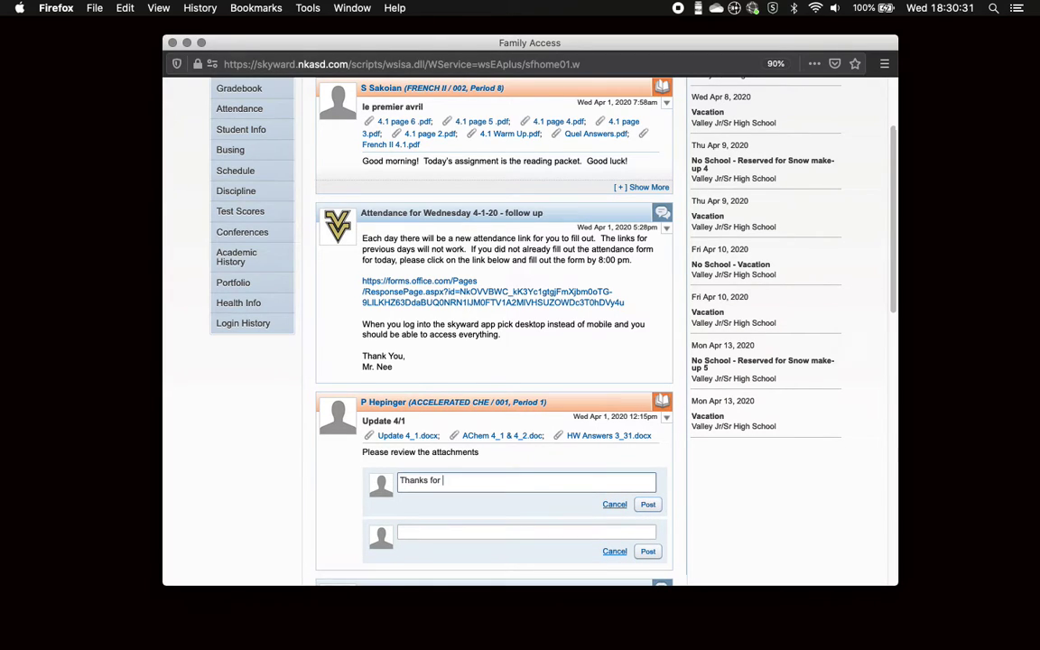
{"action": "type", "text": "the notification..."}
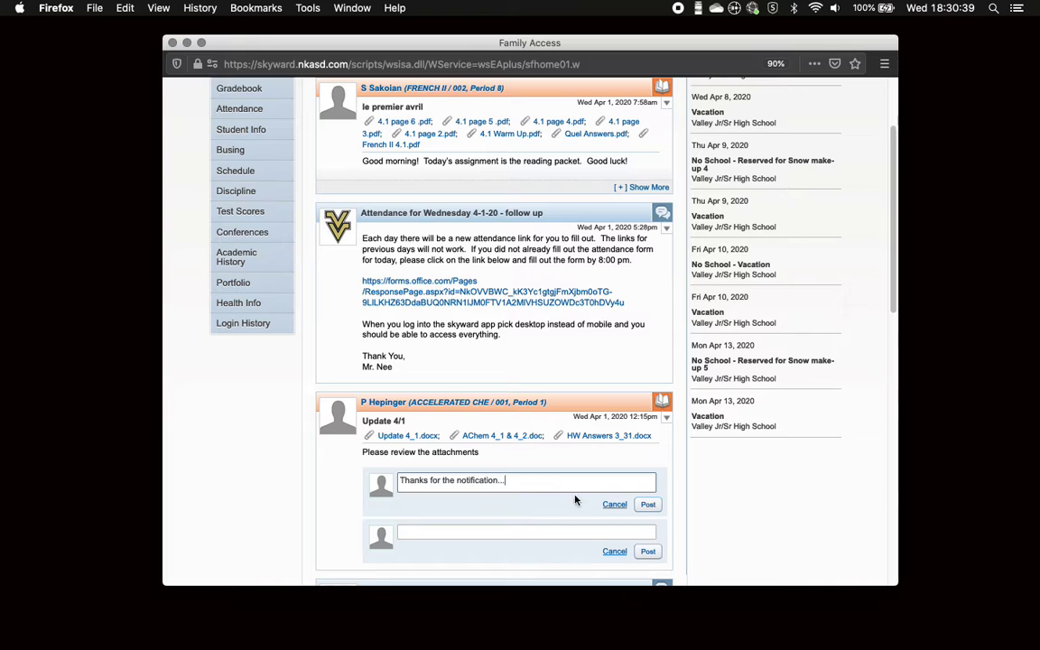
Cancel the drafted reply and the empty reply box, then return to the top of the feed.
{"action": "left_click", "coordinate": [612, 505]}
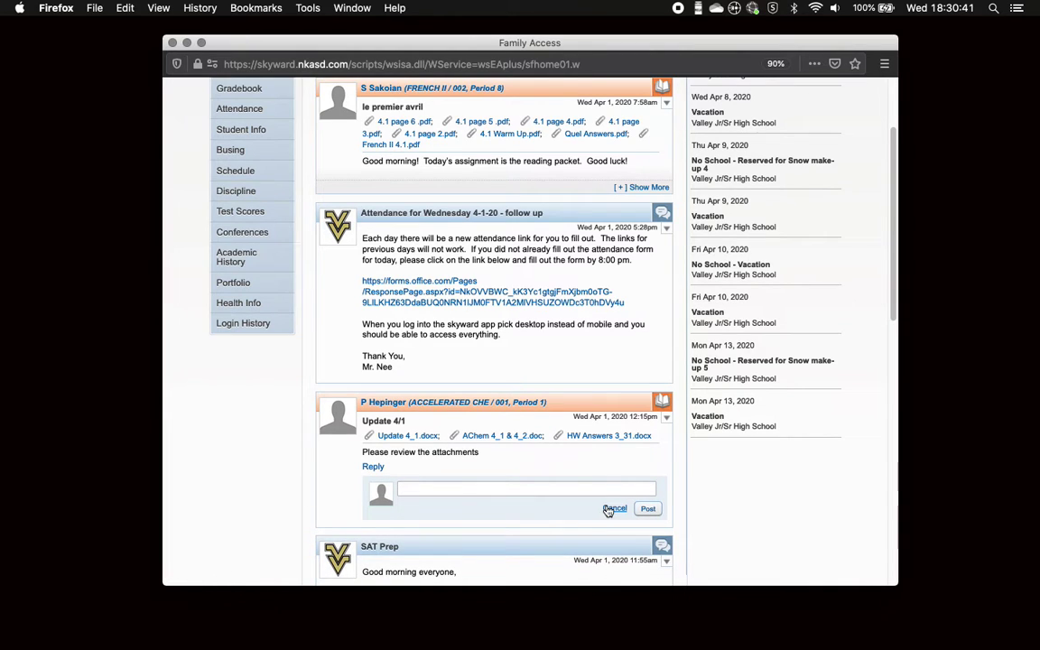
{"action": "left_click", "coordinate": [611, 508]}
{"action": "scroll", "coordinate": [456, 315], "scroll_direction": "up", "scroll_amount": 3}
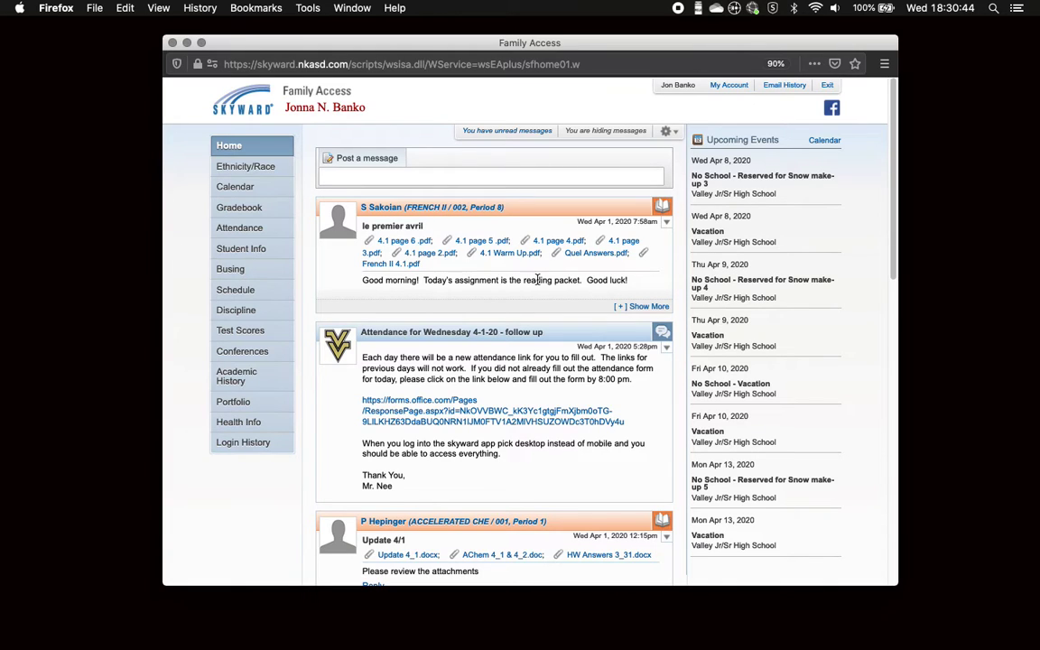
Expand the le premier avril thread's two replies and open a reply box under the teacher's response.
{"action": "left_click", "coordinate": [655, 307]}
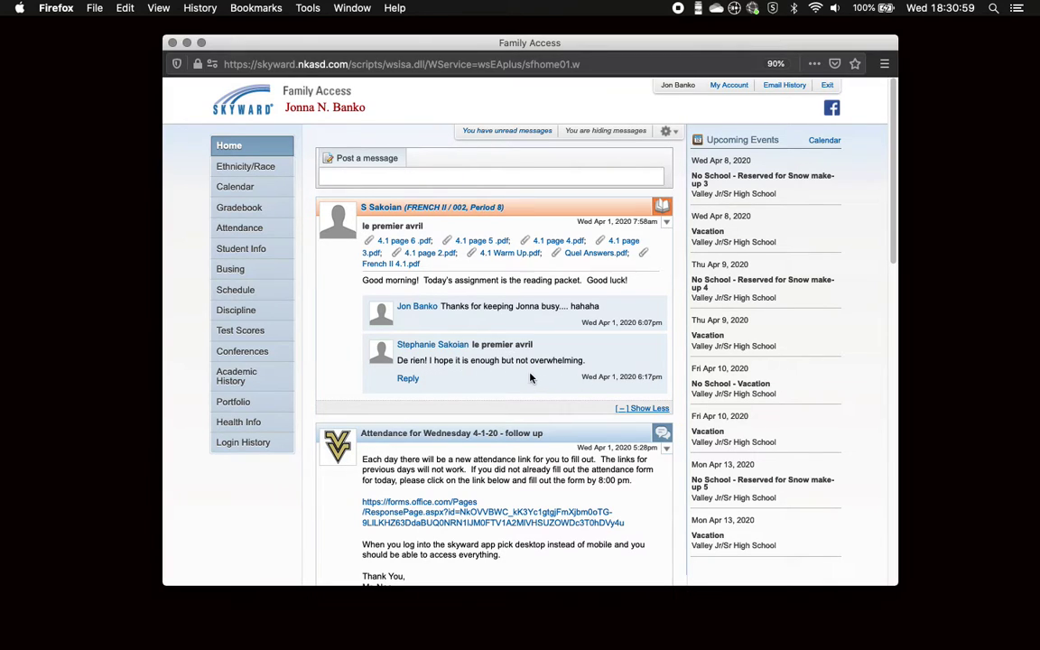
{"action": "left_click", "coordinate": [404, 379]}
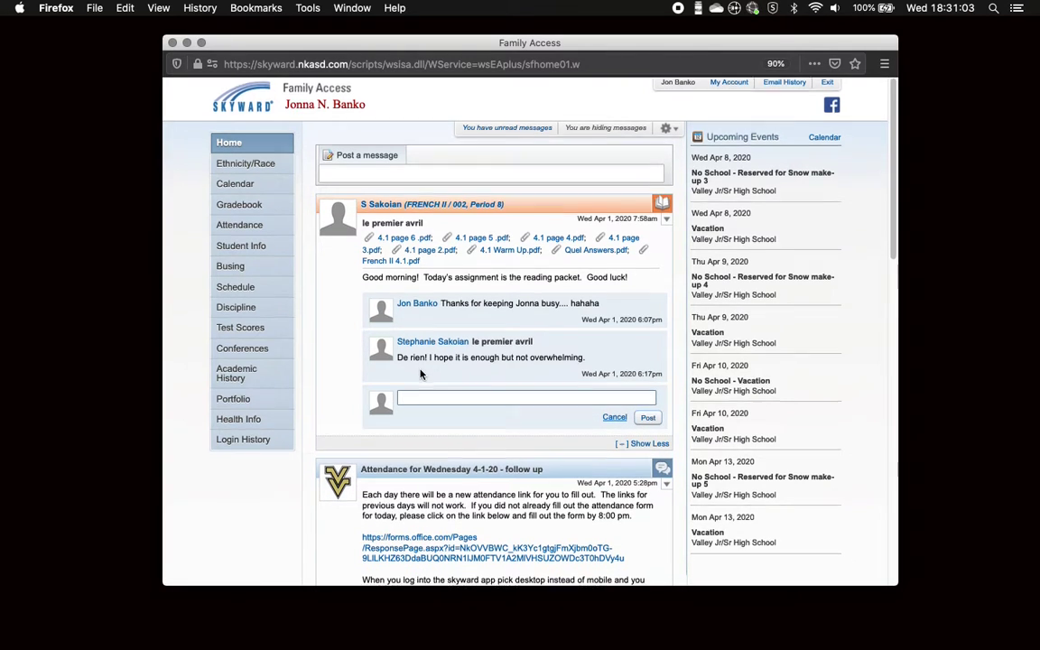
{"action": "scroll", "coordinate": [425, 379], "scroll_direction": "down", "scroll_amount": 3}
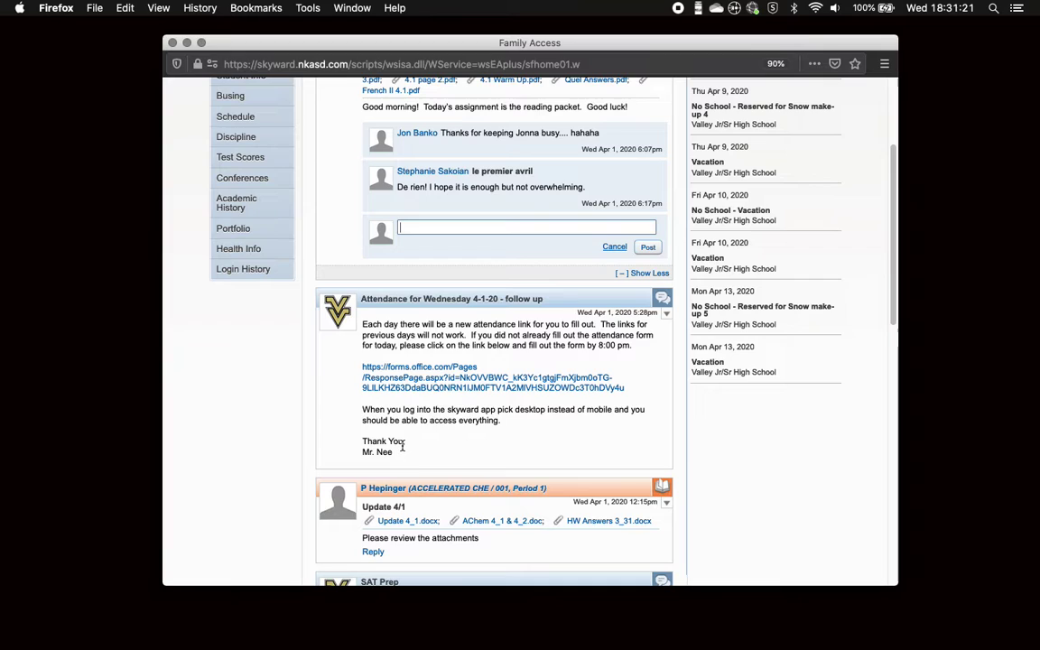
{"action": "scroll", "coordinate": [403, 397], "scroll_direction": "down", "scroll_amount": 3}
{"action": "scroll", "coordinate": [405, 326], "scroll_direction": "down", "scroll_amount": 5}
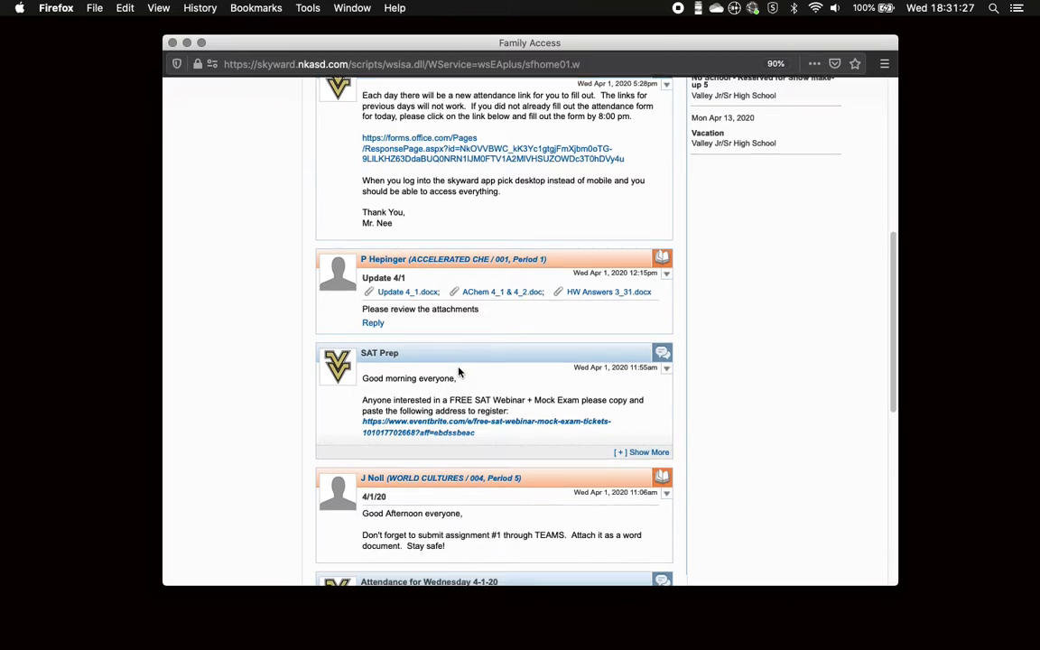
{"action": "scroll", "coordinate": [458, 372], "scroll_direction": "down", "scroll_amount": 8}
{"action": "scroll", "coordinate": [457, 372], "scroll_direction": "down", "scroll_amount": 5}
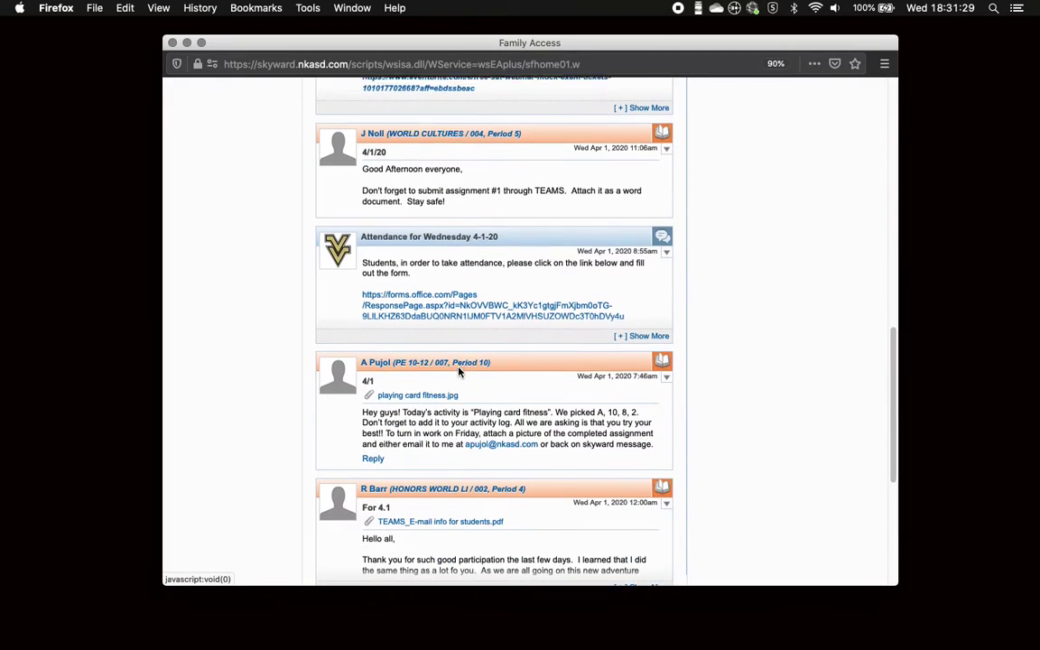
{"action": "scroll", "coordinate": [457, 372], "scroll_direction": "down", "scroll_amount": 4}
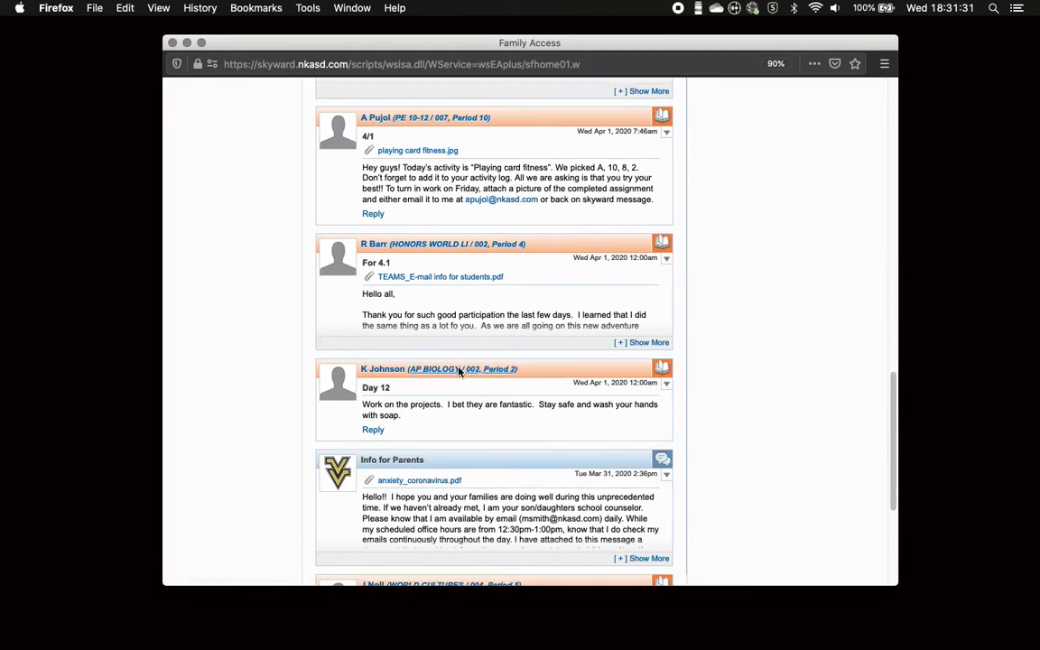
{"action": "scroll", "coordinate": [458, 372], "scroll_direction": "up", "scroll_amount": 10}
{"action": "scroll", "coordinate": [458, 372], "scroll_direction": "up", "scroll_amount": 18}
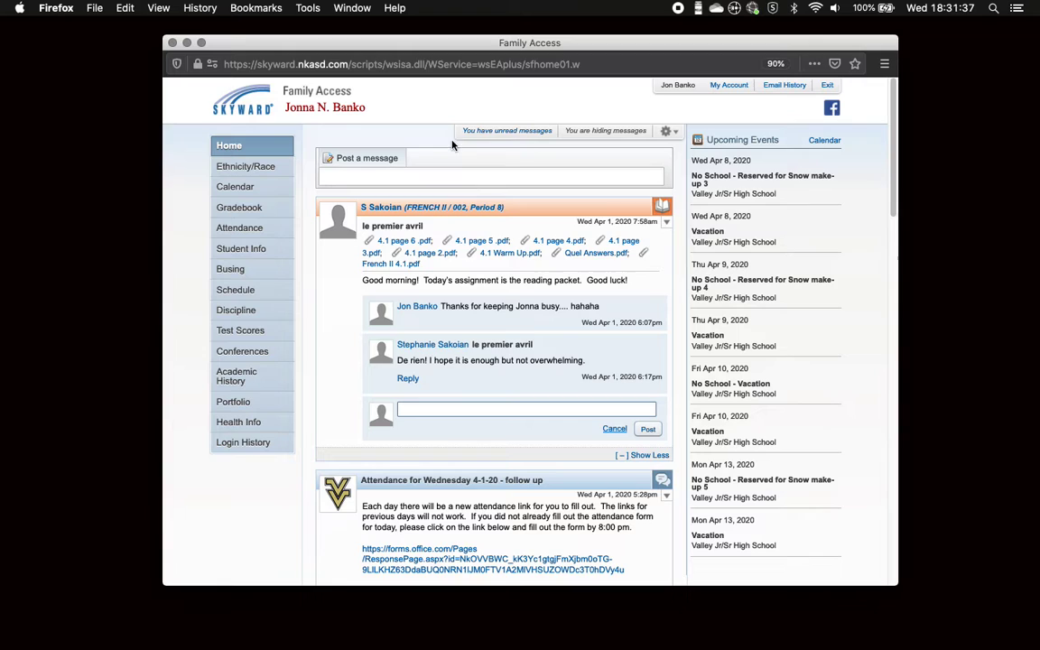
{"action": "left_click", "coordinate": [488, 131]}
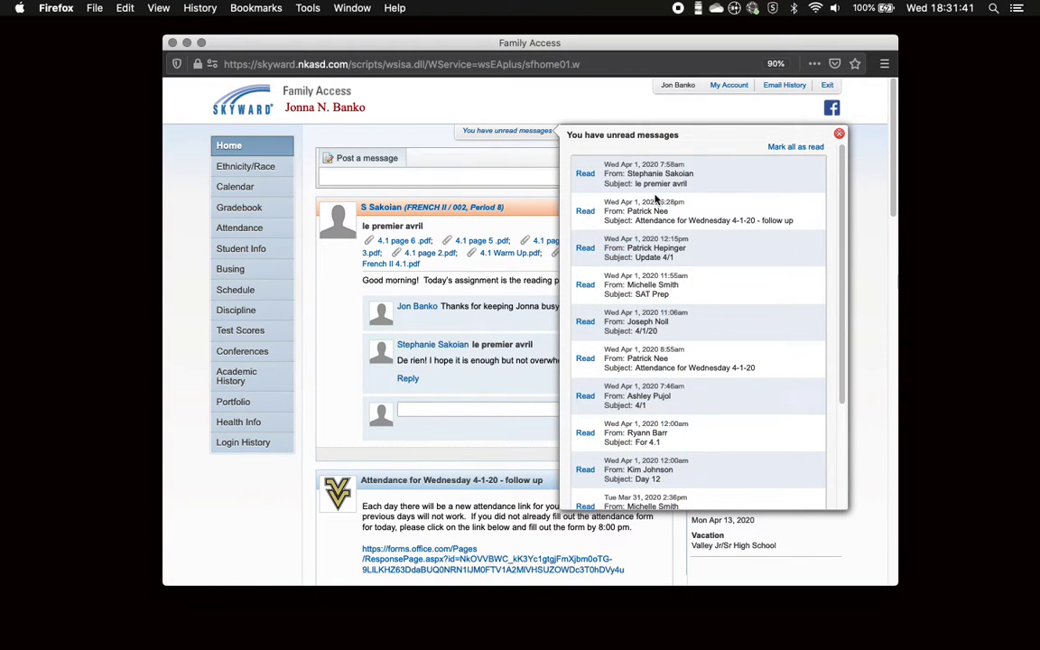
{"action": "scroll", "coordinate": [656, 309], "scroll_direction": "down", "scroll_amount": 5}
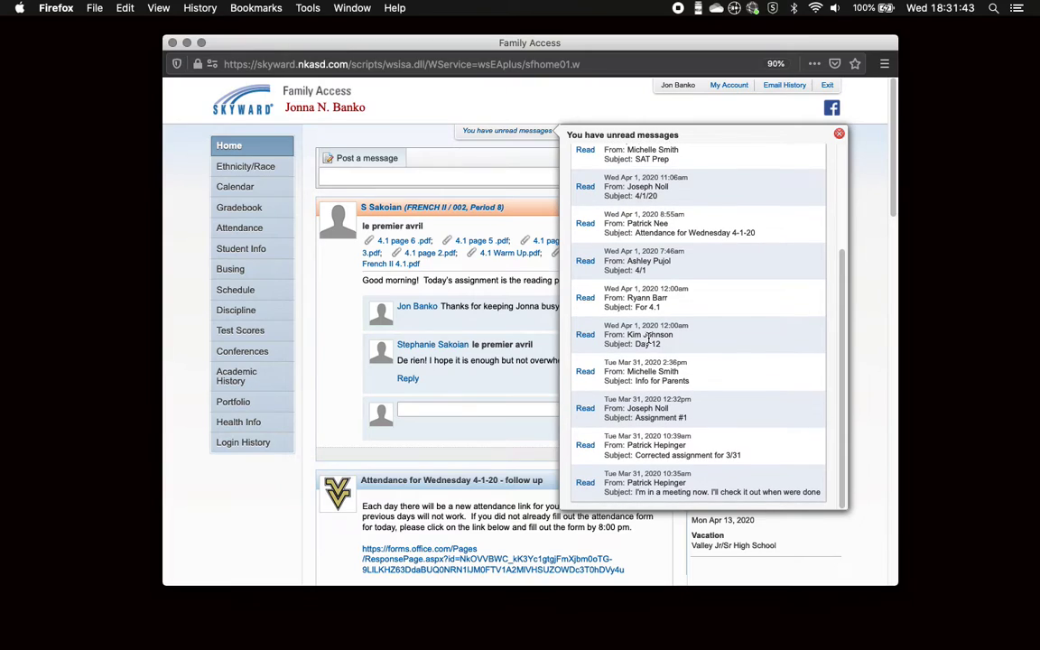
{"action": "scroll", "coordinate": [648, 338], "scroll_direction": "up", "scroll_amount": 5}
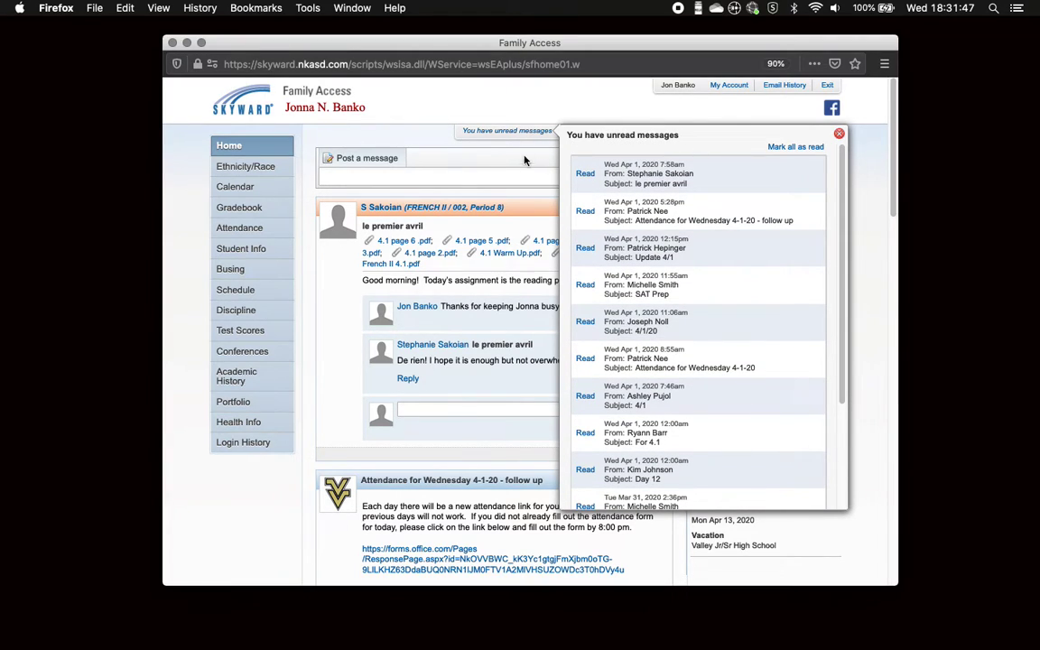
{"action": "left_click", "coordinate": [838, 134]}
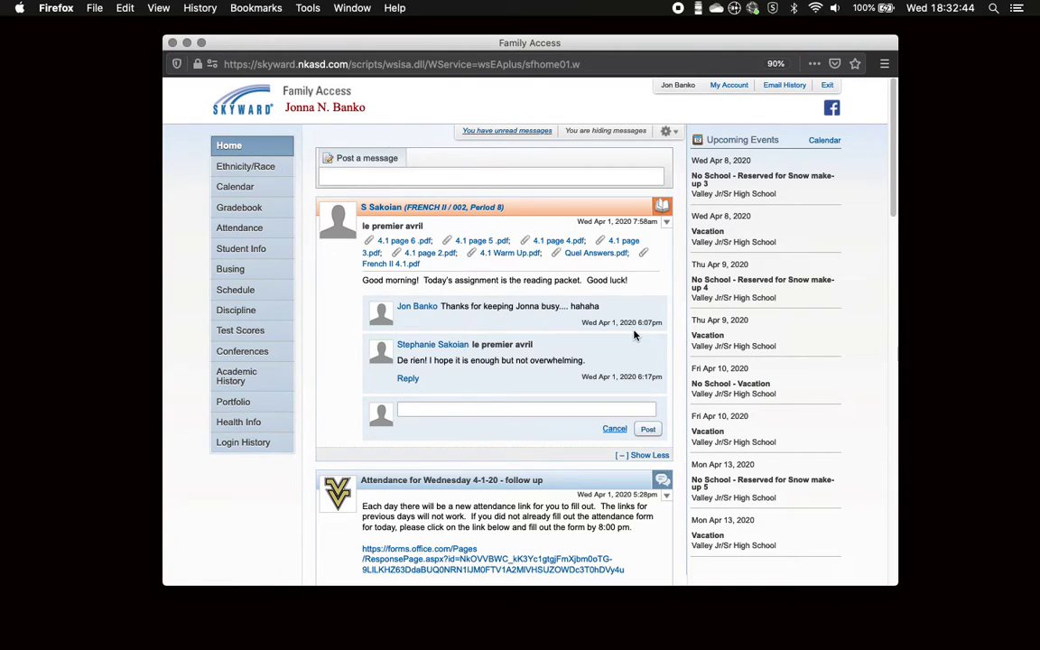
{"action": "scroll", "coordinate": [636, 337], "scroll_direction": "down", "scroll_amount": 1}
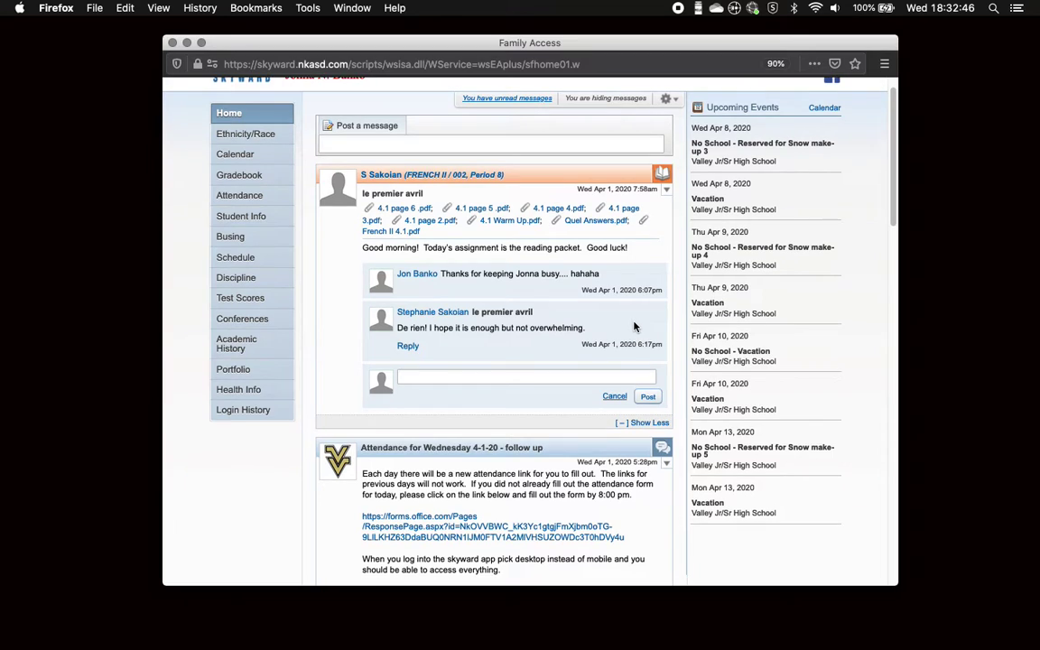
{"action": "scroll", "coordinate": [633, 325], "scroll_direction": "up", "scroll_amount": 1}
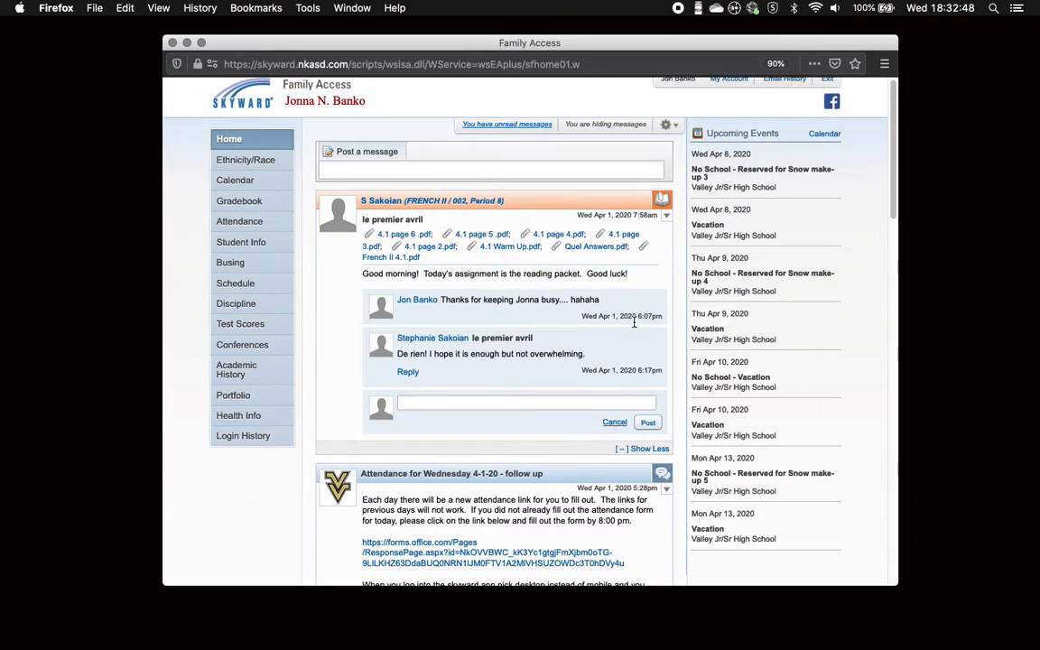